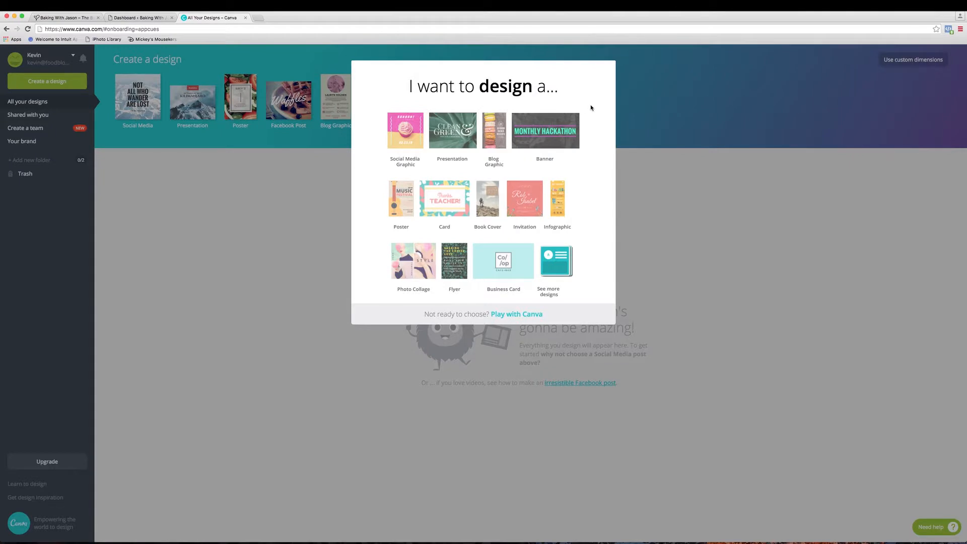
- Create a new Logo design from the marketing materials in the full list of design types
click(555, 276)
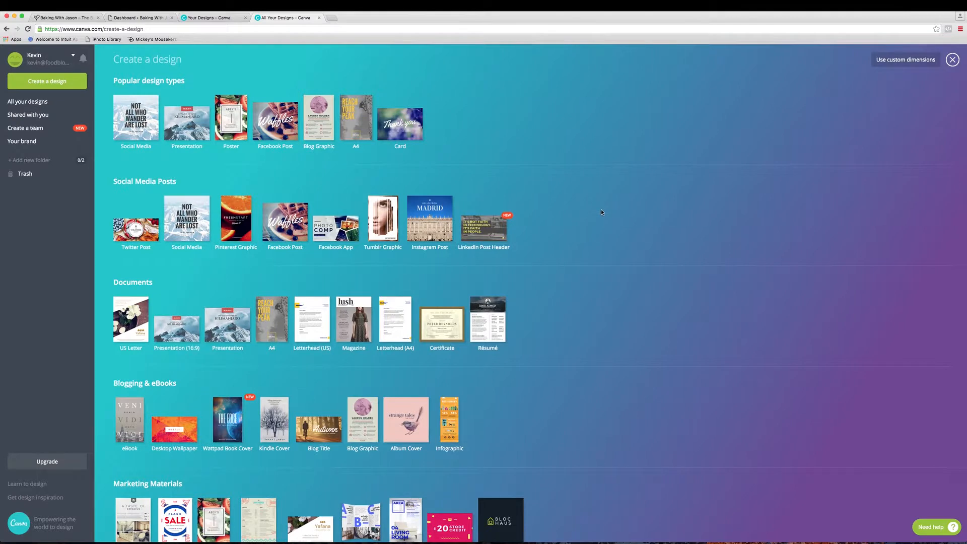
scroll(601, 211, down, 4)
scroll(601, 213, down, 4)
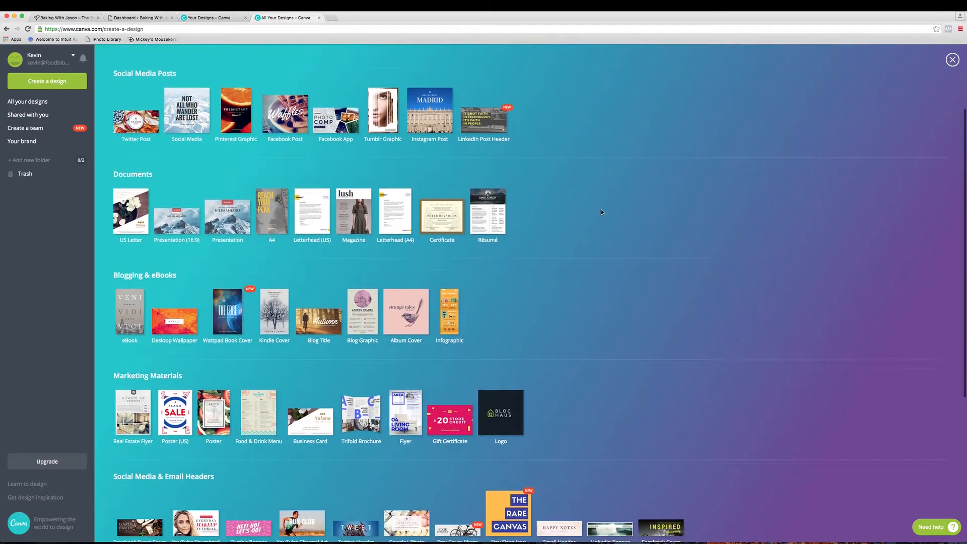
scroll(601, 212, down, 4)
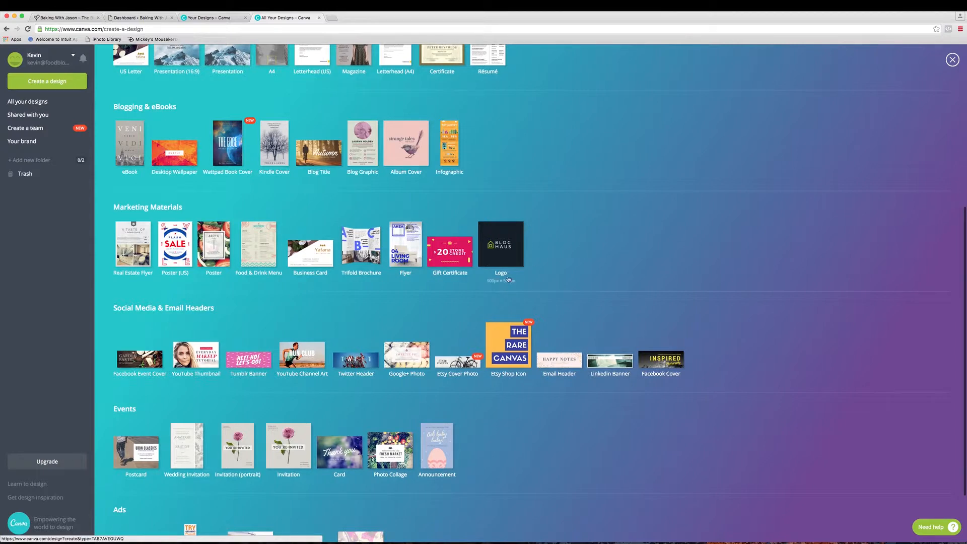
click(521, 246)
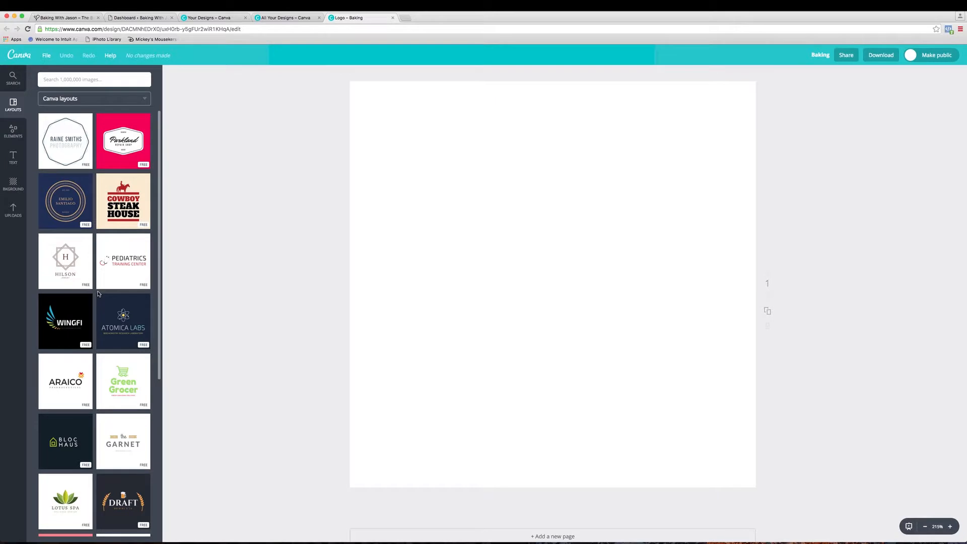
- Find the round brown "The Choco Shack" template among the free logo layouts and apply it to the page
scroll(96, 295, down, 4)
scroll(98, 294, down, 6)
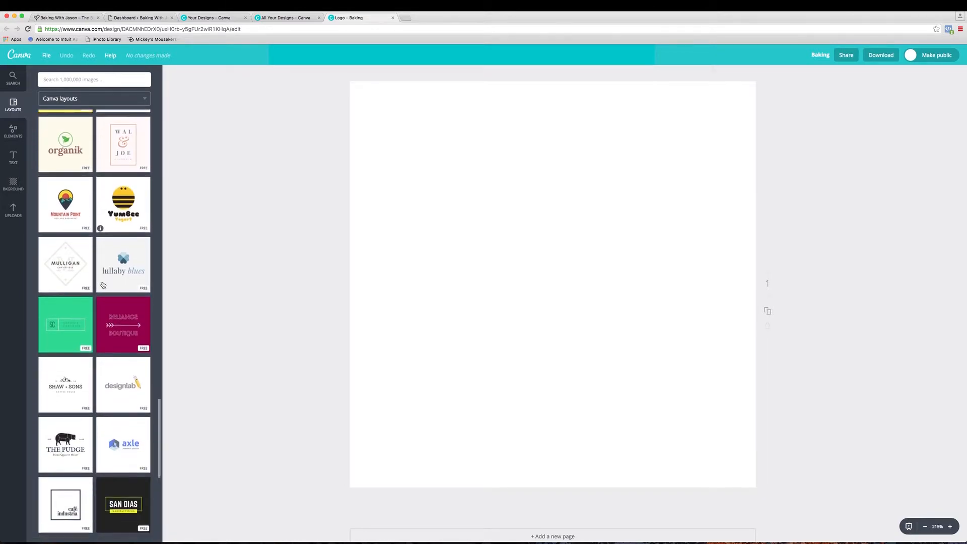
scroll(103, 285, down, 5)
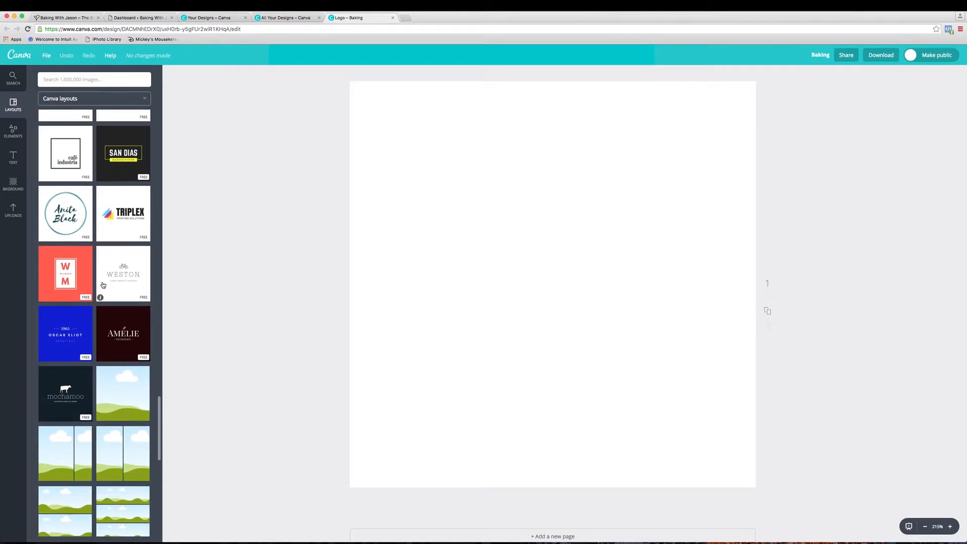
scroll(103, 285, up, 3)
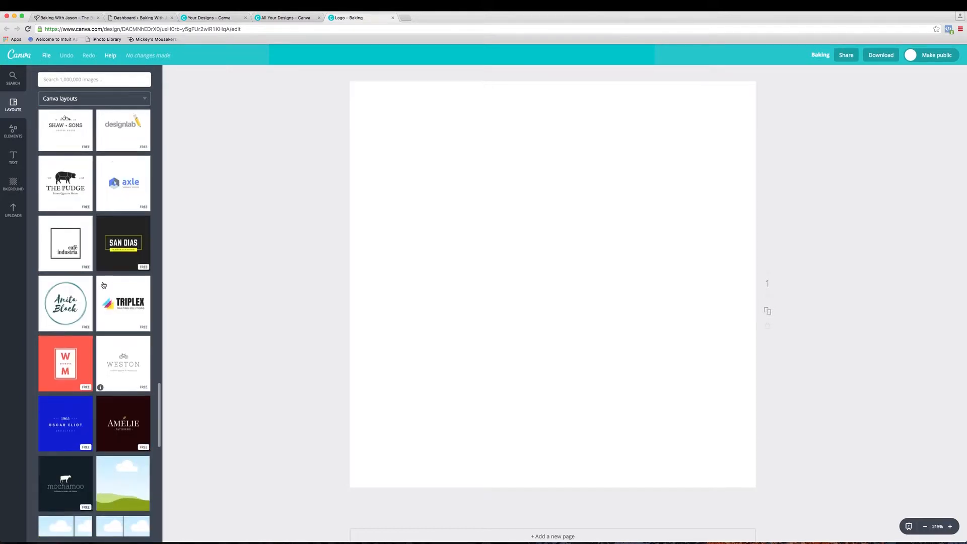
scroll(103, 286, up, 15)
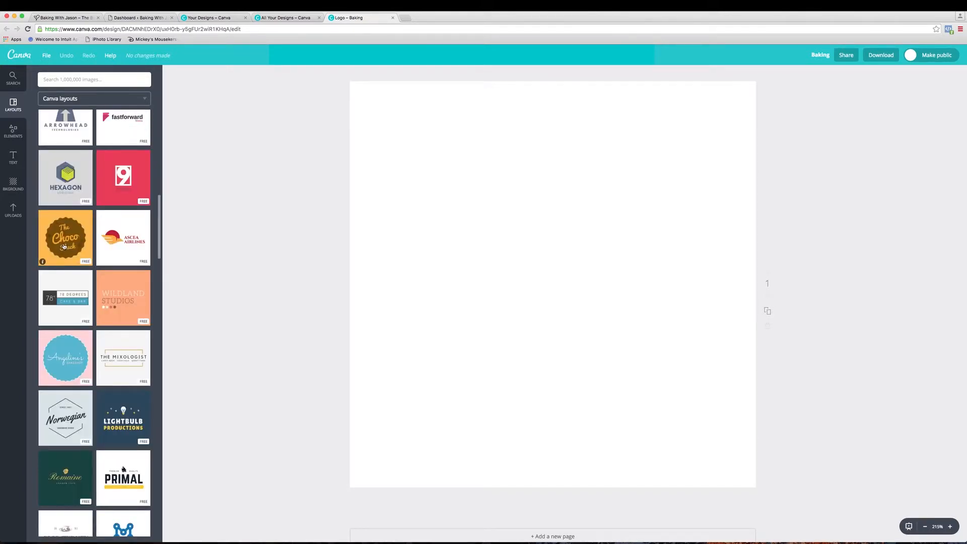
click(68, 238)
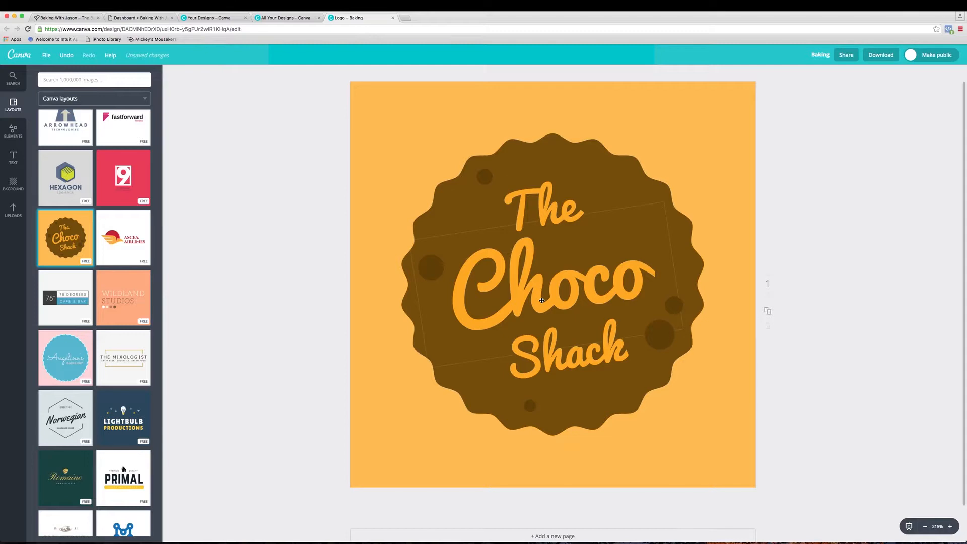
- Replace the word "Choco" in the middle of the badge with "with"
click(531, 228)
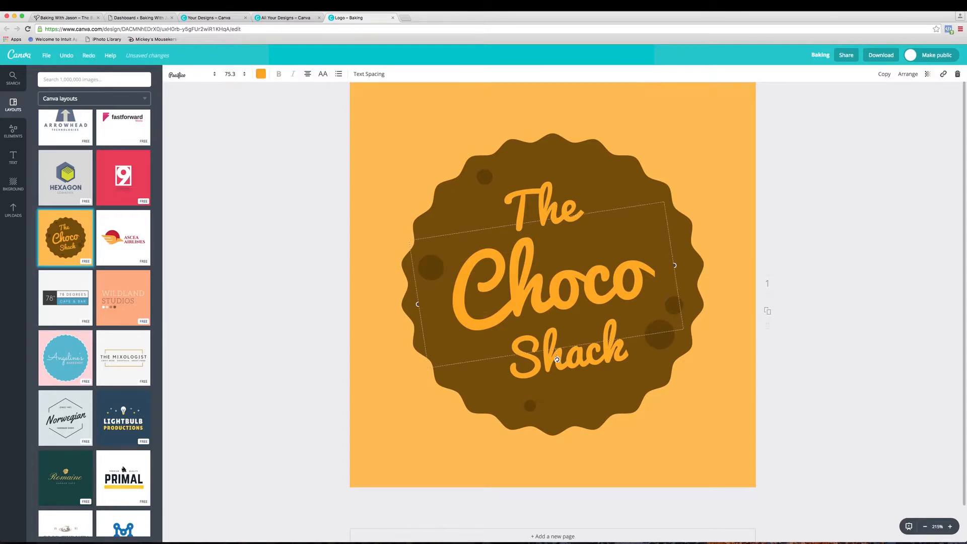
click(485, 304)
drag(485, 305, 672, 298)
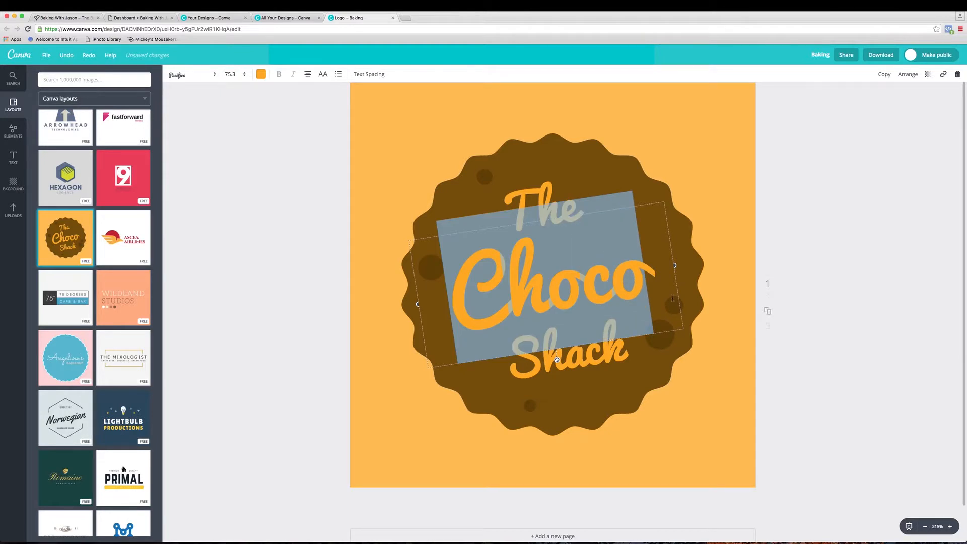
text(th)
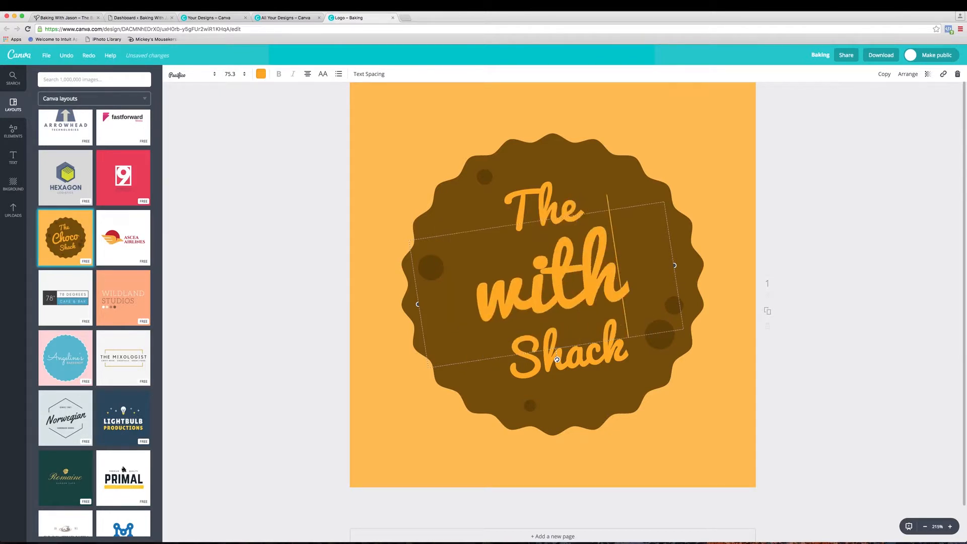
- Set the font size of "with" to 28 and move it to the centre of the badge
drag(669, 282, 457, 282)
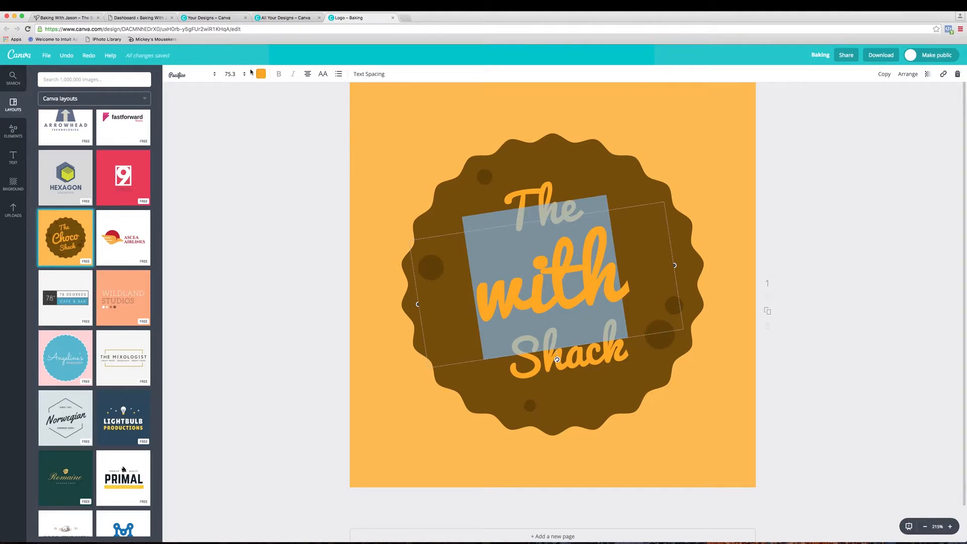
click(207, 76)
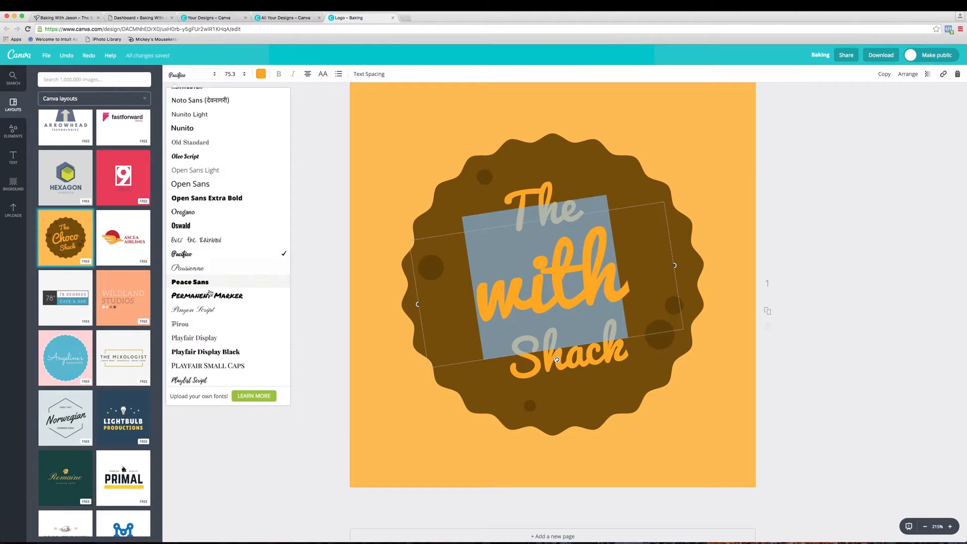
click(241, 75)
click(238, 197)
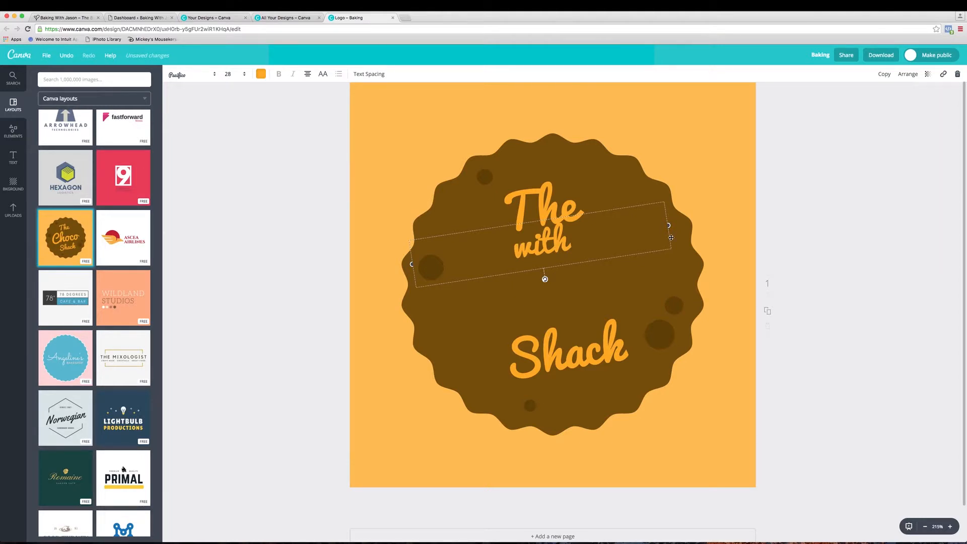
drag(670, 237, 686, 272)
- Replace the word "The" above "with" with "Baking" and set its font size to 56
click(540, 214)
click(569, 212)
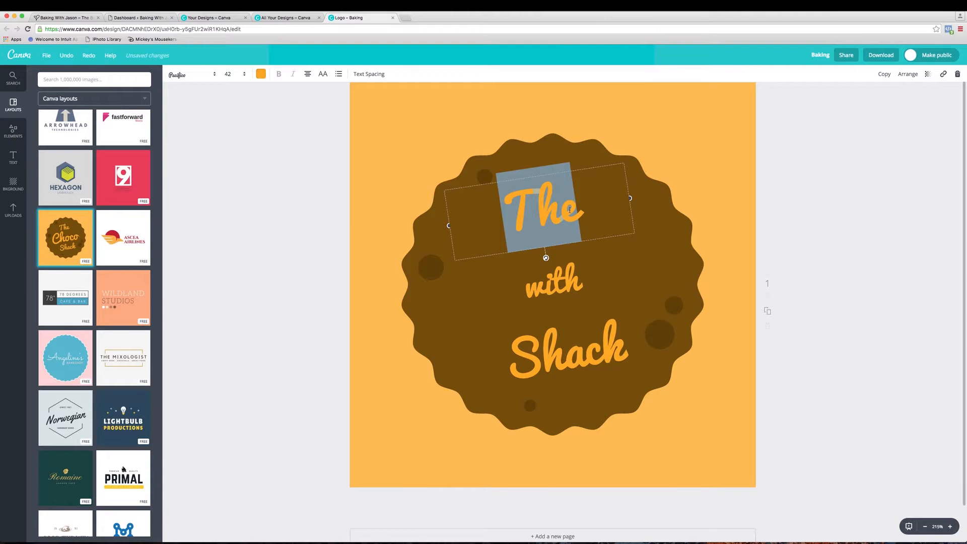
text(Baking)
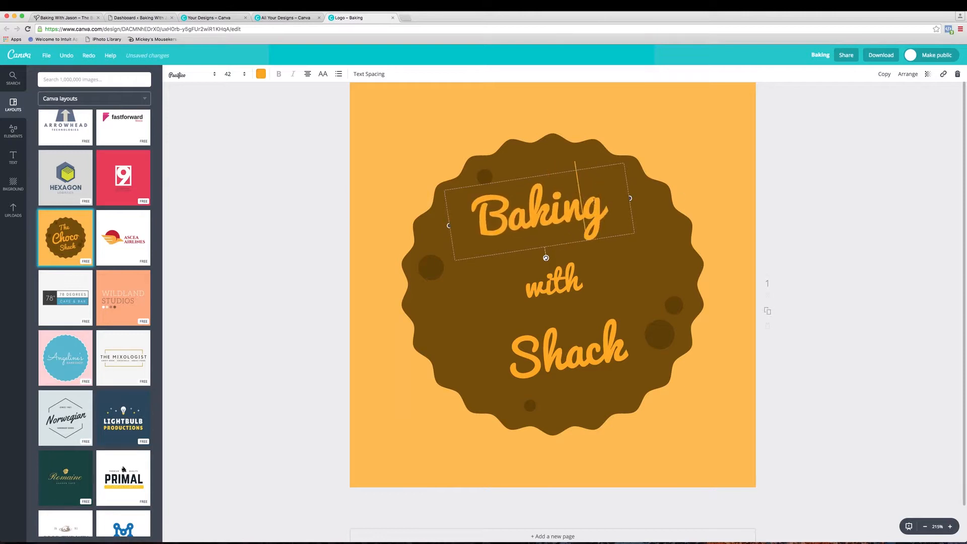
drag(605, 209, 457, 217)
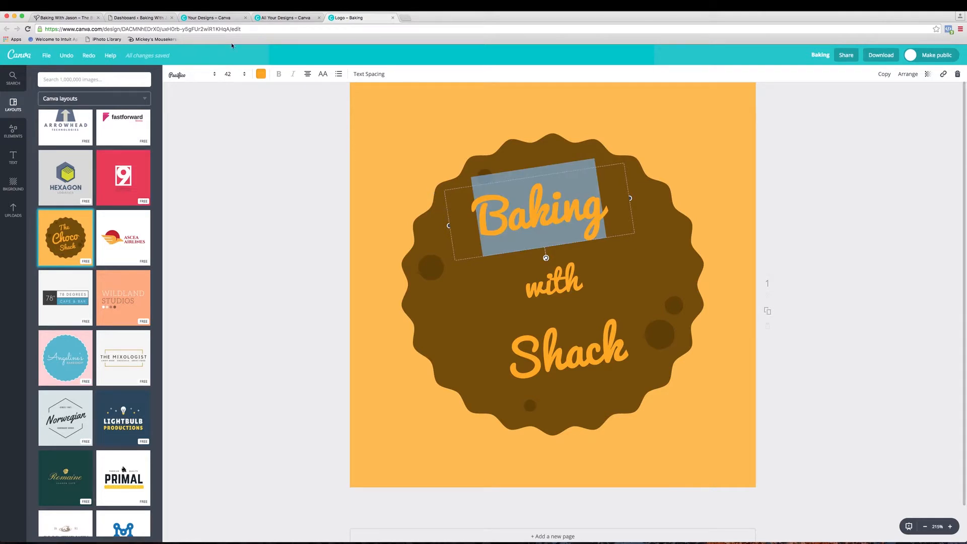
click(243, 76)
click(235, 252)
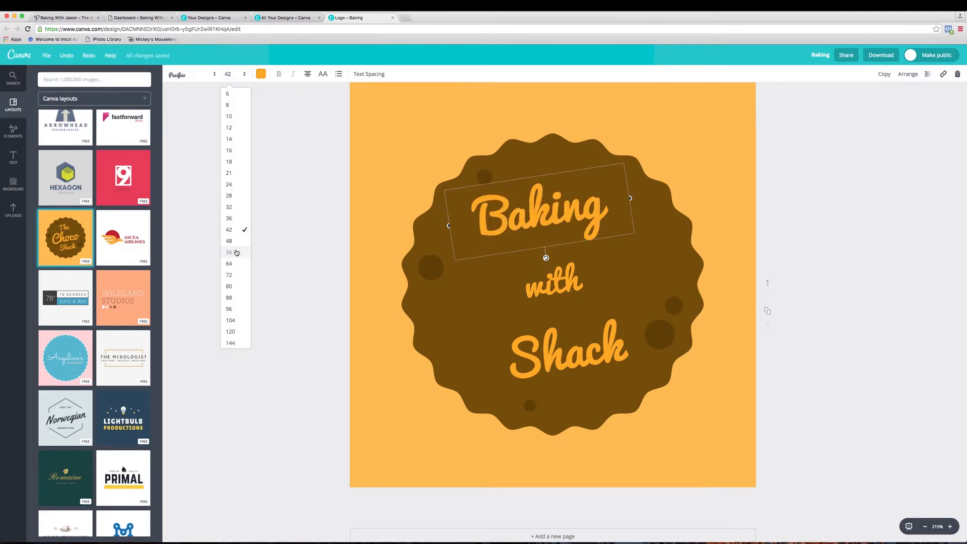
- Try font size 64 on the word "Baking" and set it back to 56
click(241, 75)
click(234, 268)
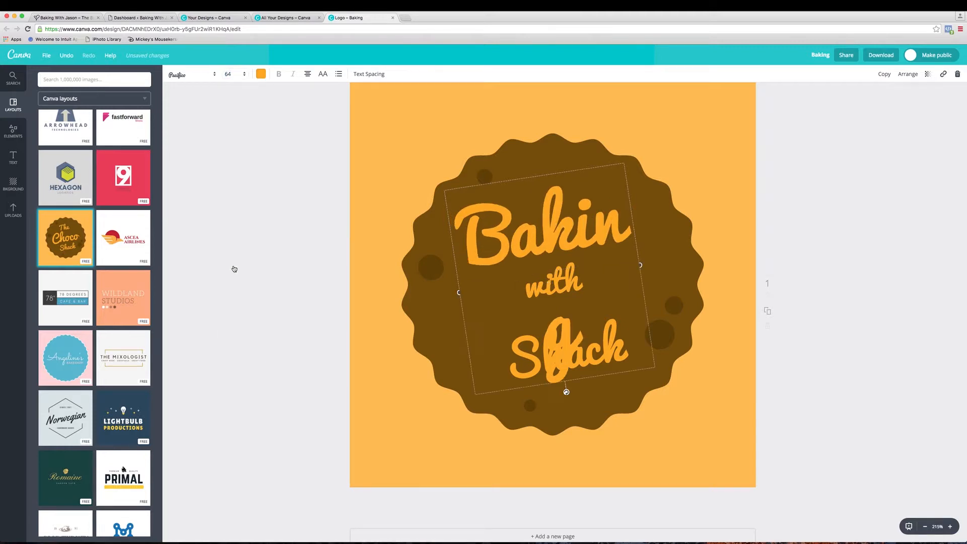
click(242, 75)
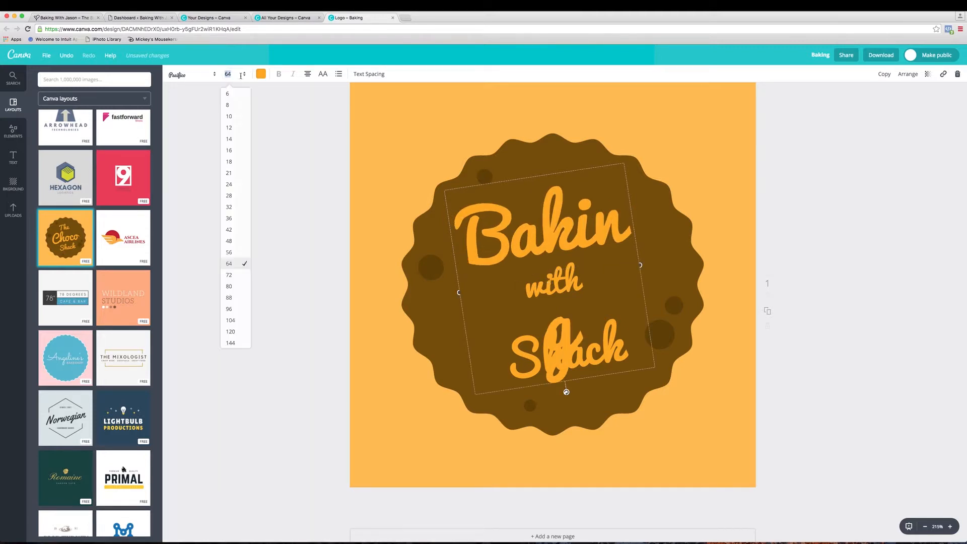
click(234, 252)
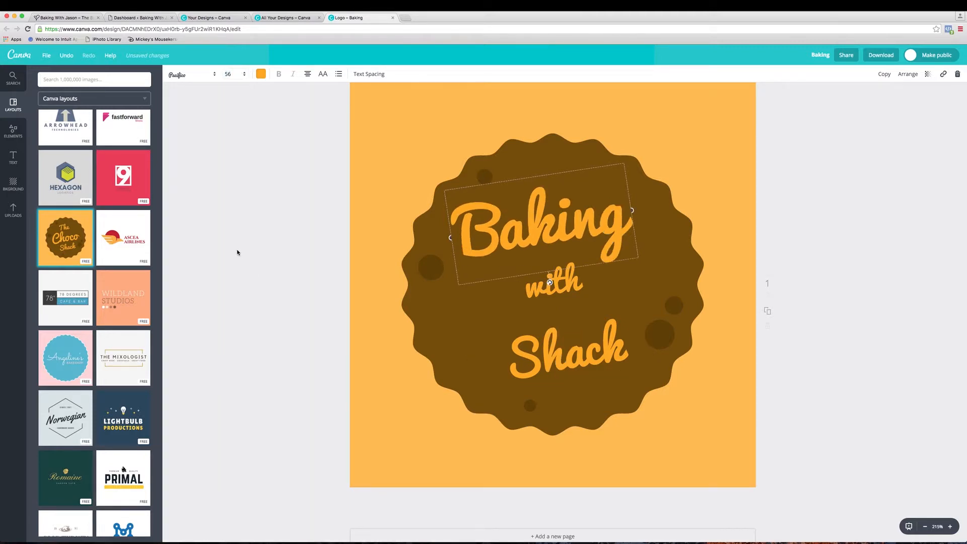
- Replace the word "Shack" with the baker's first name and set its font size to 56 to match "Baking"
double_click(575, 342)
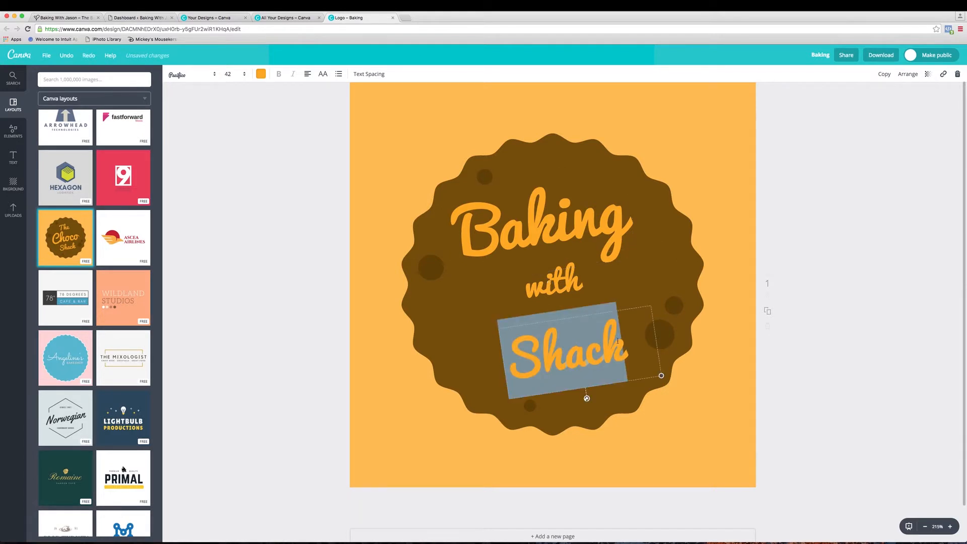
text(Jason)
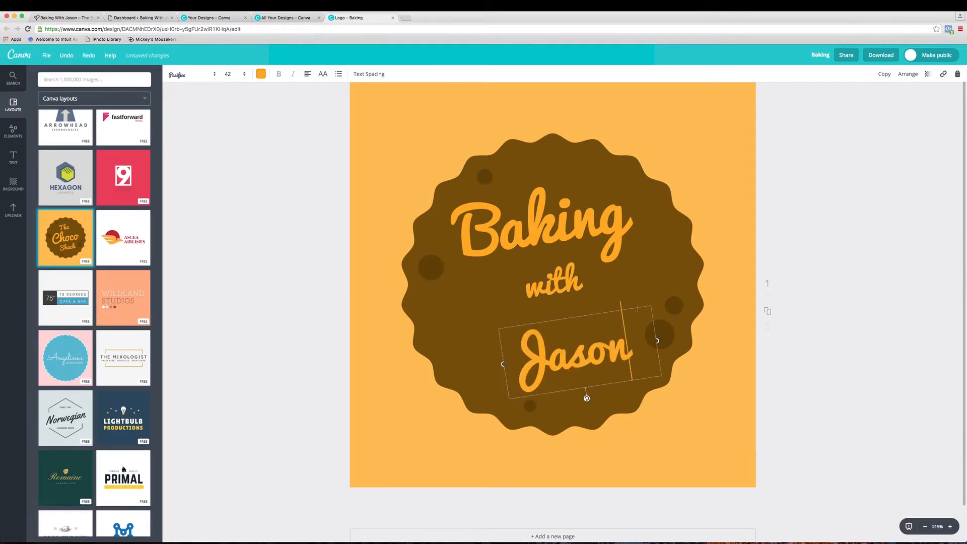
click(613, 222)
drag(620, 218, 451, 233)
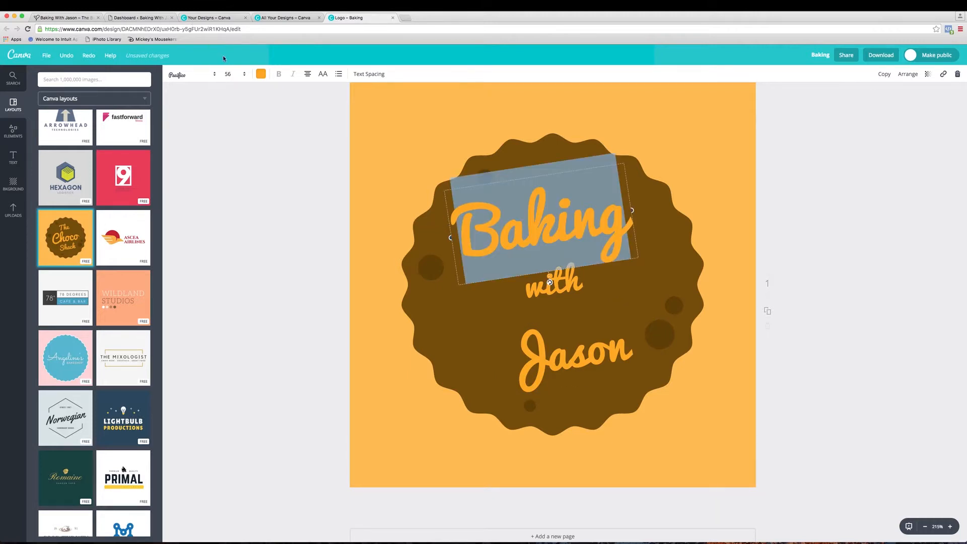
double_click(633, 347)
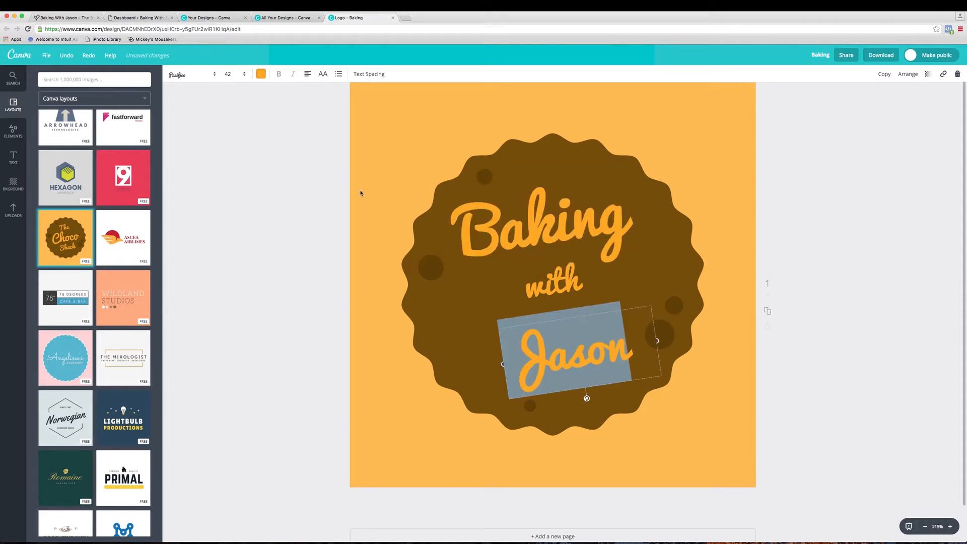
click(244, 75)
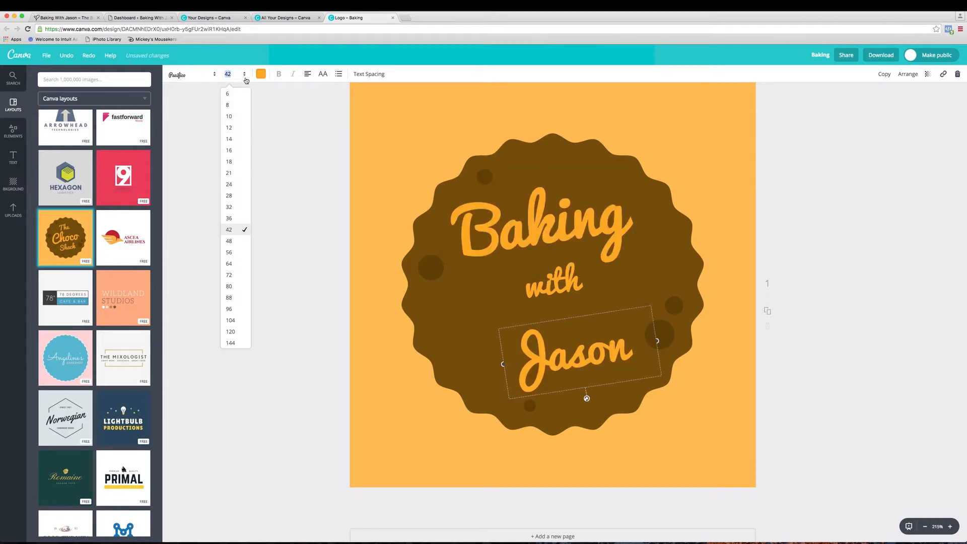
click(238, 252)
- Reposition the name directly beneath "with" inside the badge and shift "Baking" slightly down to even out the line spacing
drag(665, 395, 705, 393)
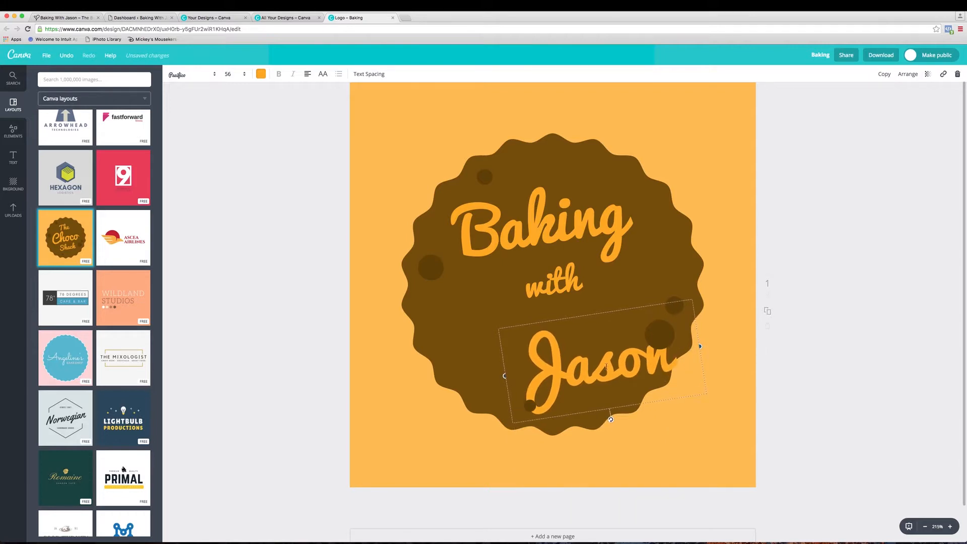
click(745, 394)
drag(674, 363, 639, 337)
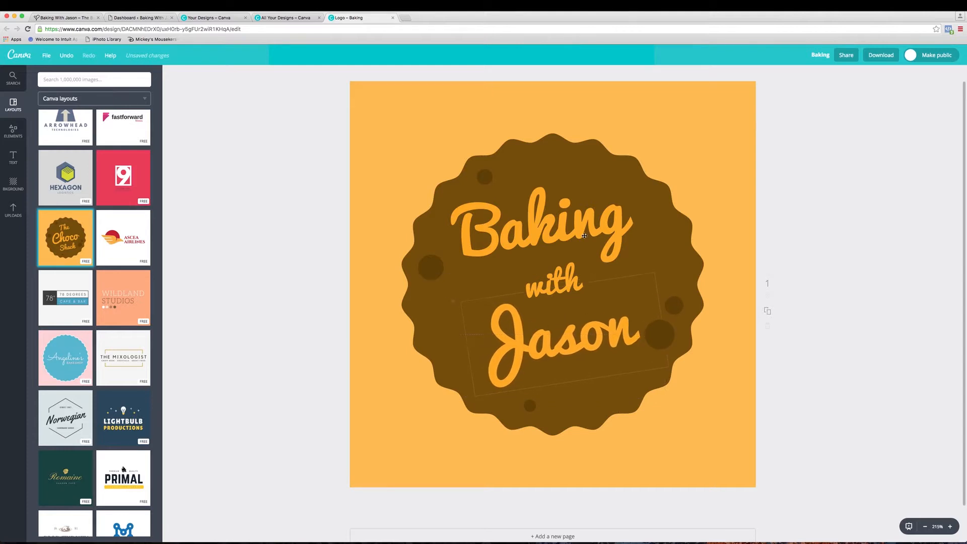
drag(597, 216, 596, 219)
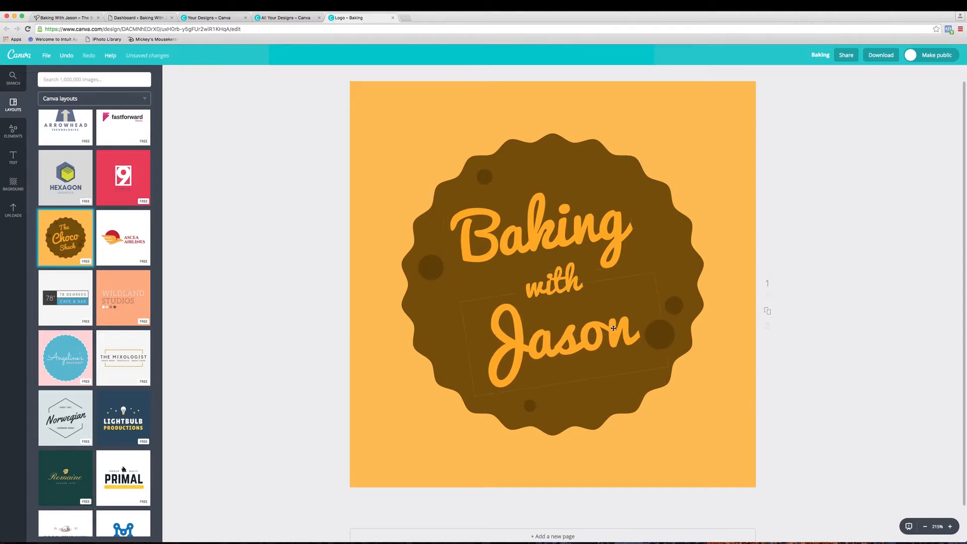
drag(616, 329, 613, 325)
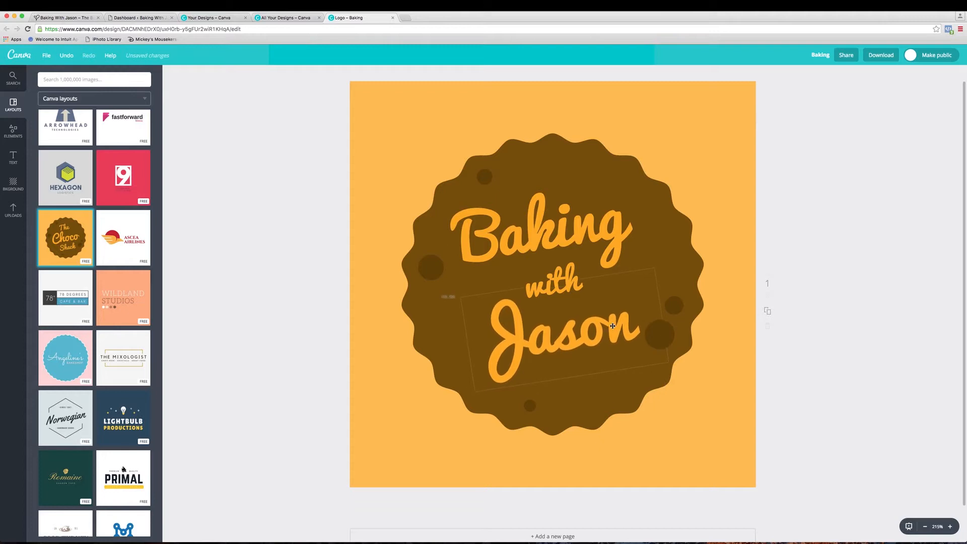
- Try deleting the orange background behind the badge and undo the deletion
click(720, 114)
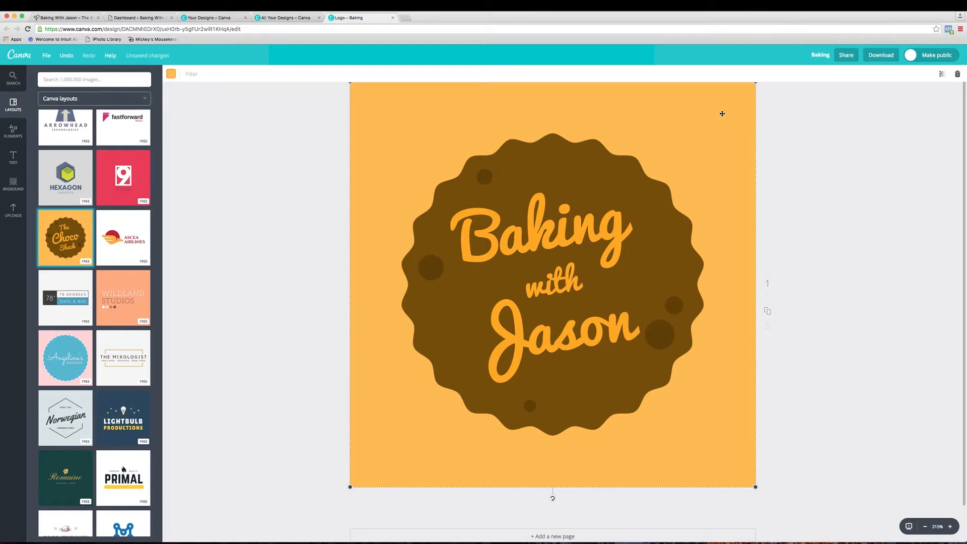
key(Delete)
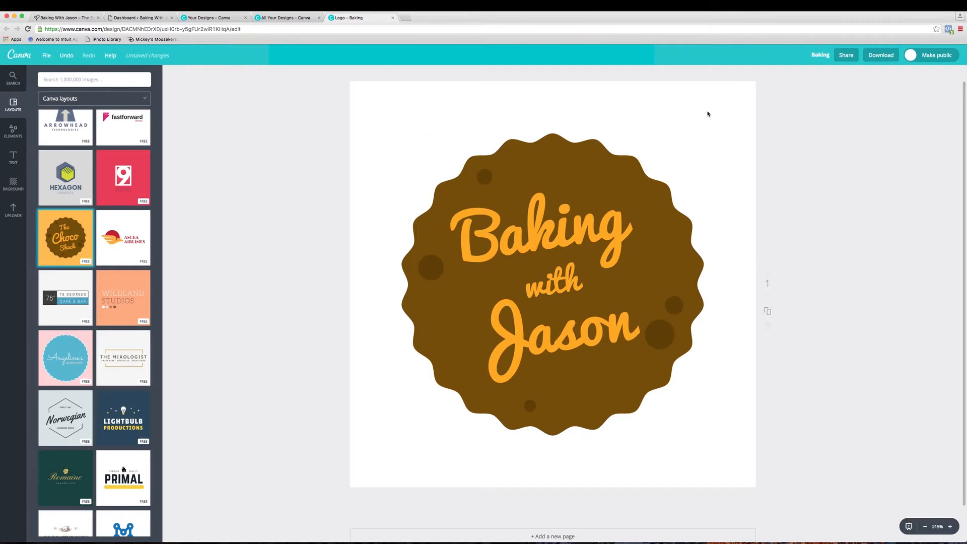
click(62, 56)
click(566, 157)
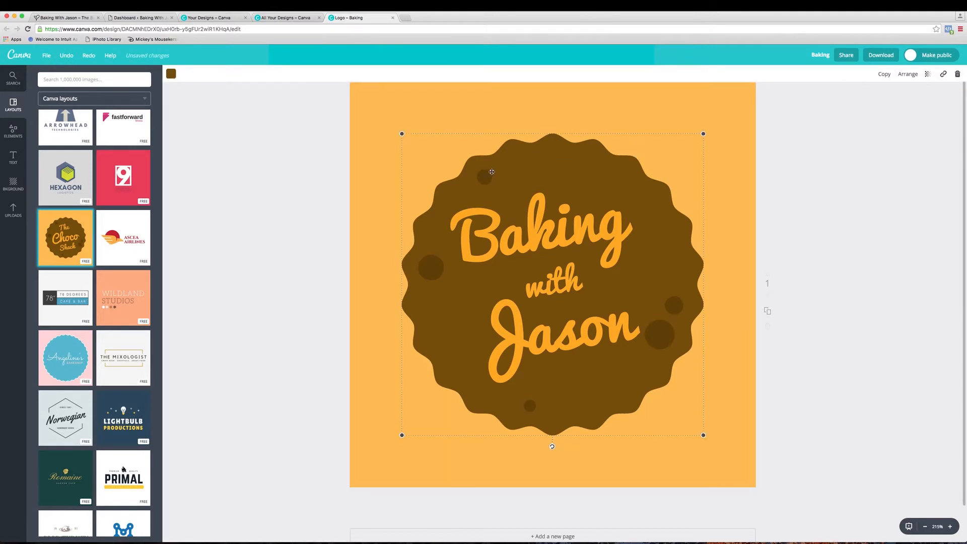
click(534, 267)
click(564, 287)
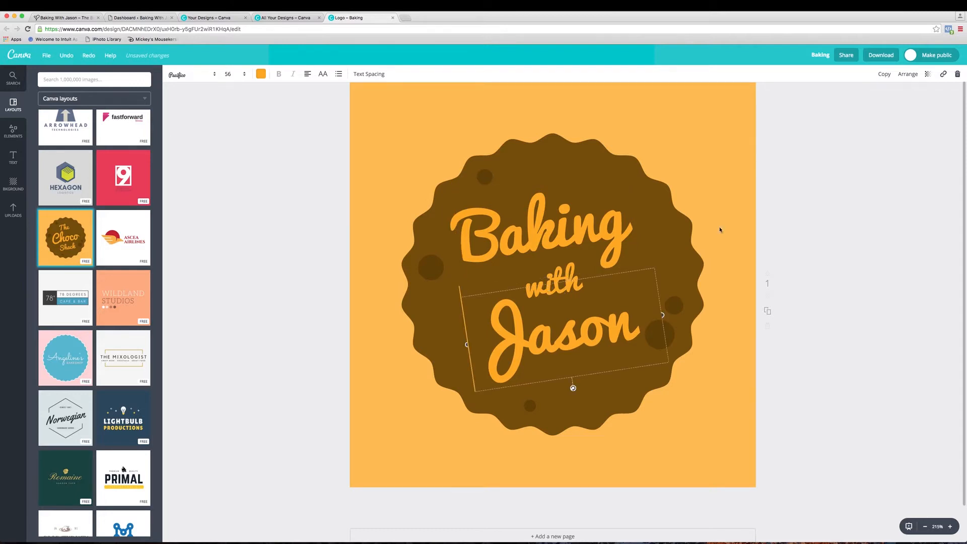
- Check the blog's home page for comparison with the logo and delete the orange background behind the badge
key(Escape)
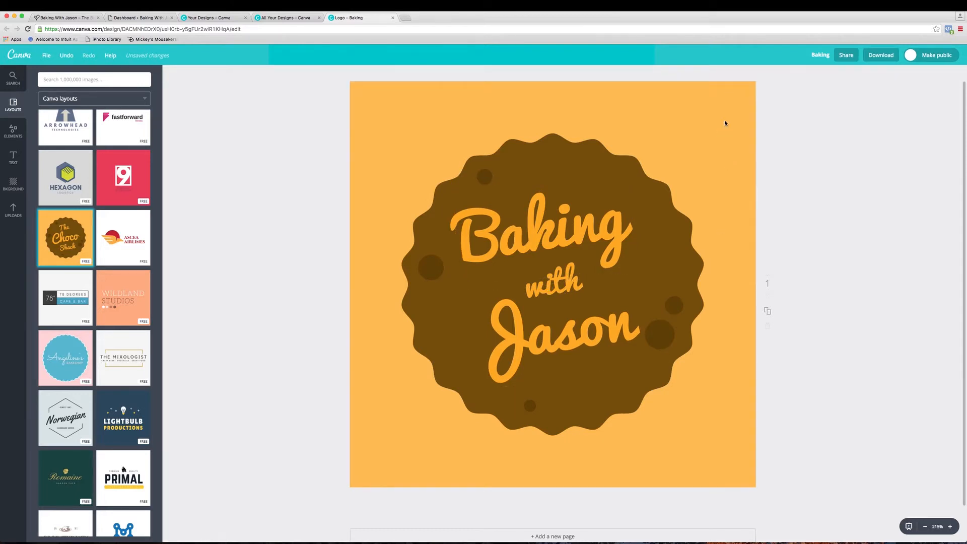
click(65, 18)
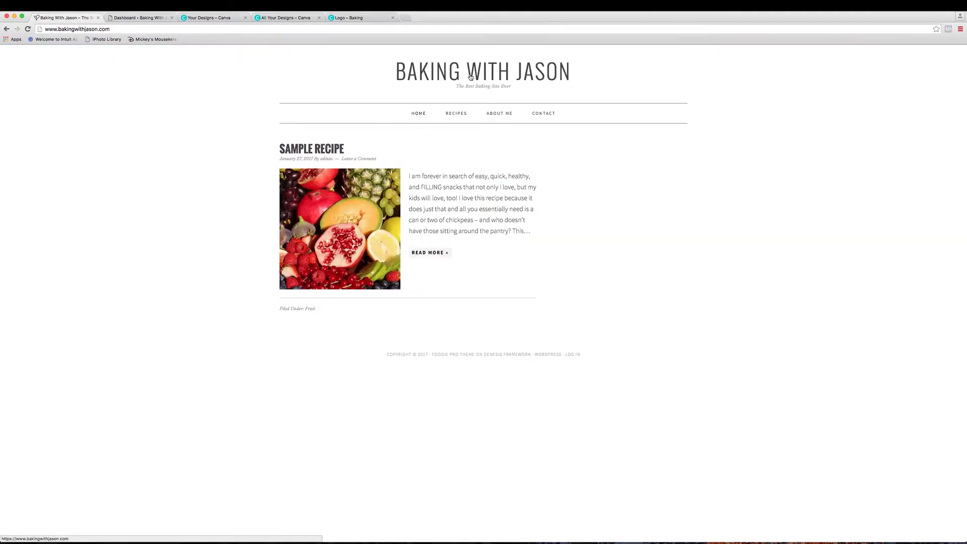
click(346, 18)
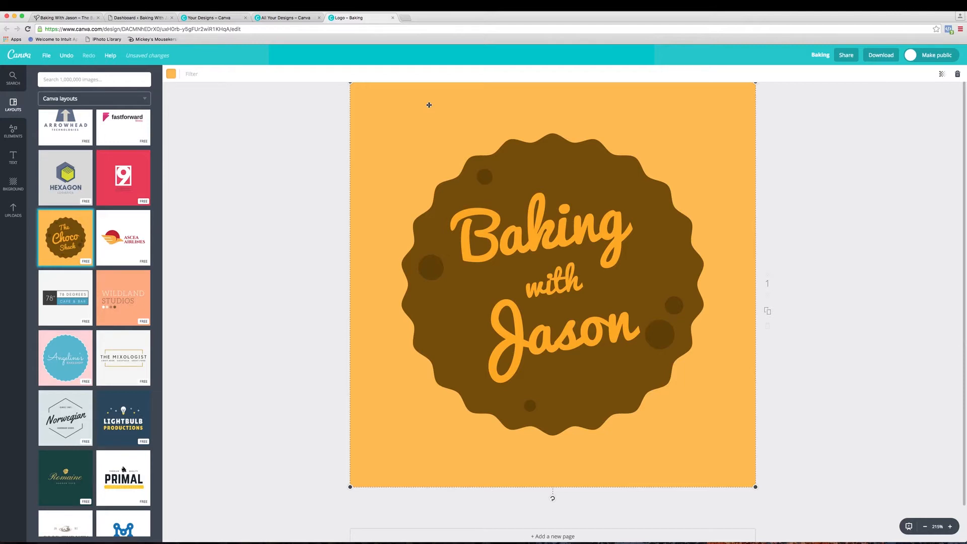
key(Delete)
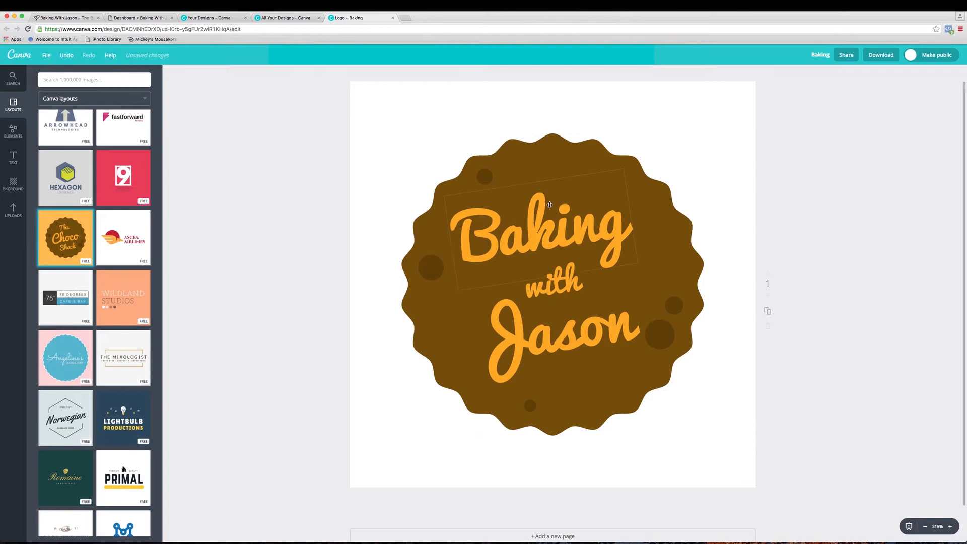
- Download the finished logo with PNG (Recommended) as the file type
click(883, 57)
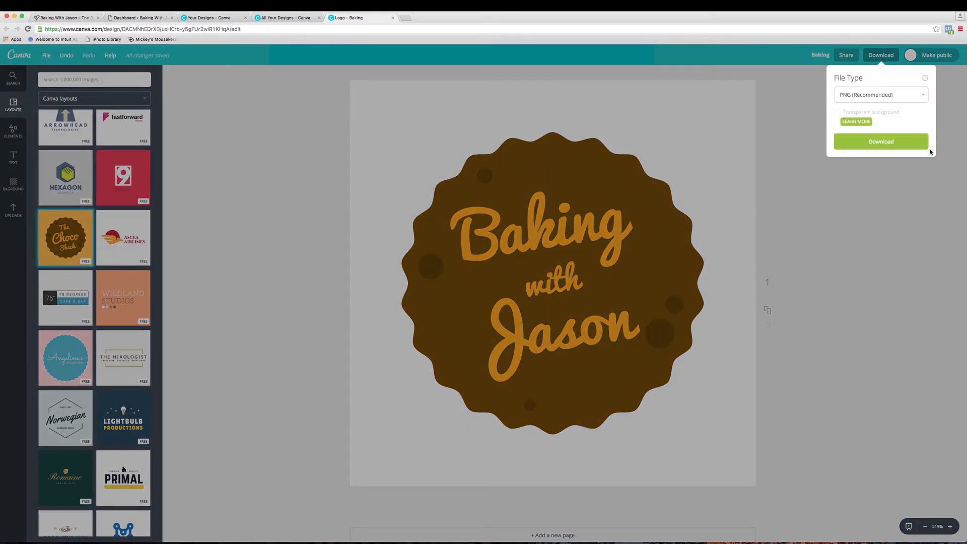
click(885, 94)
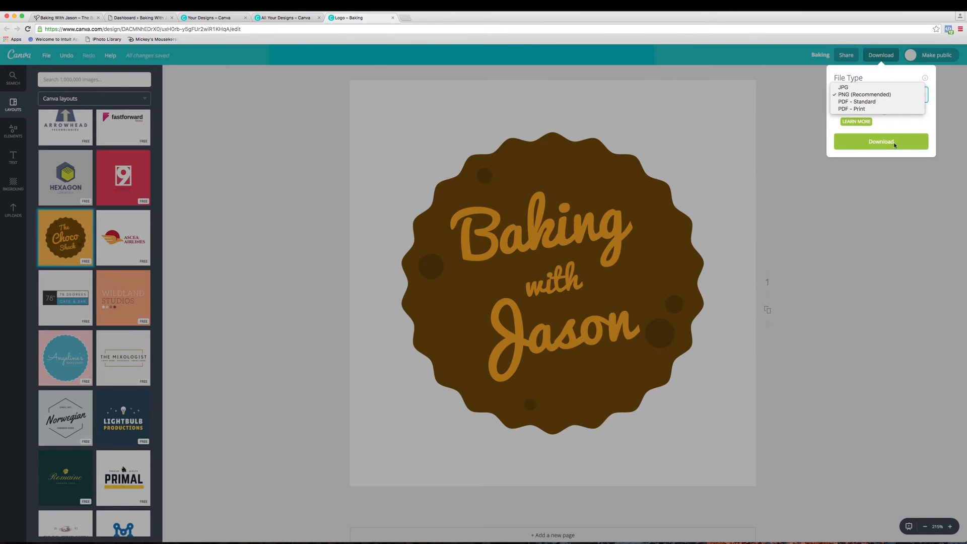
click(850, 95)
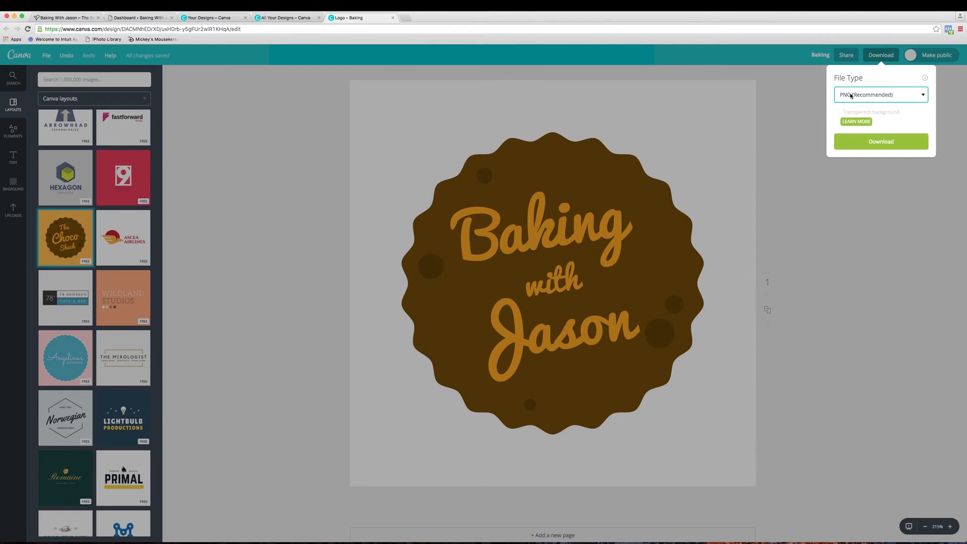
click(872, 143)
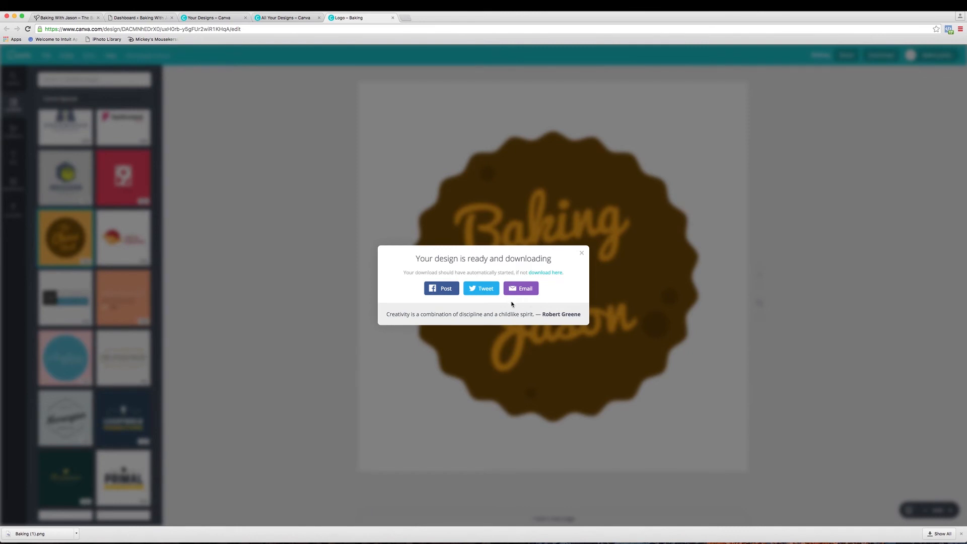
- Reveal the downloaded file Baking (1).png in Finder and close the Finder window
click(77, 537)
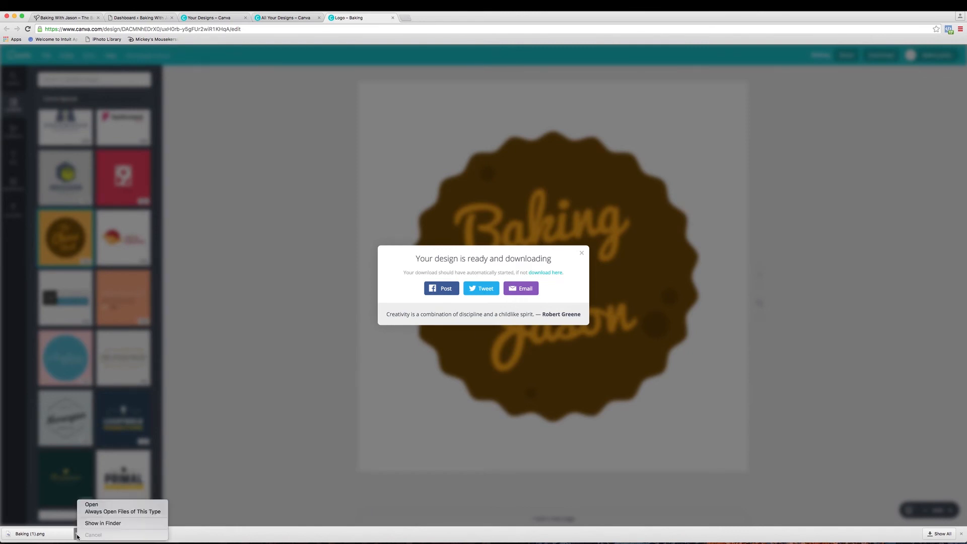
click(104, 524)
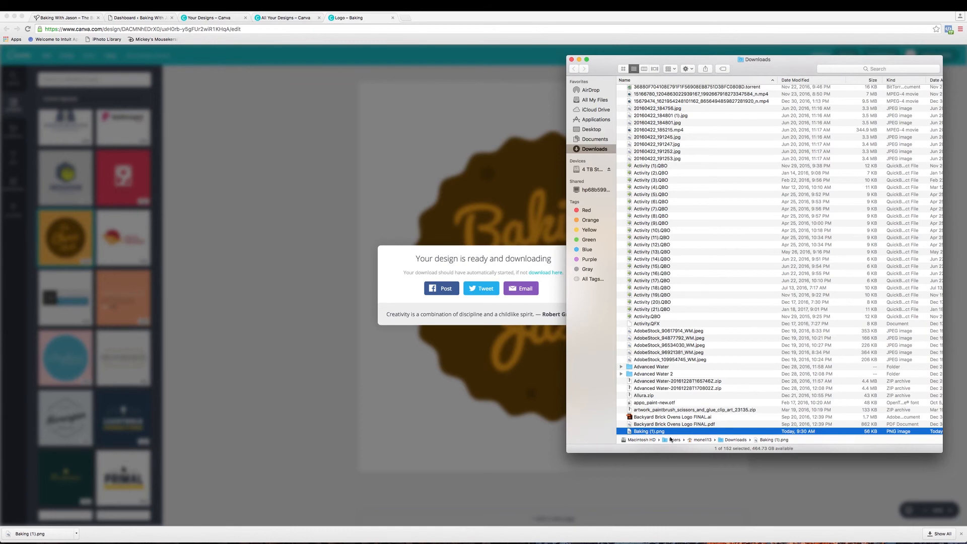
click(572, 60)
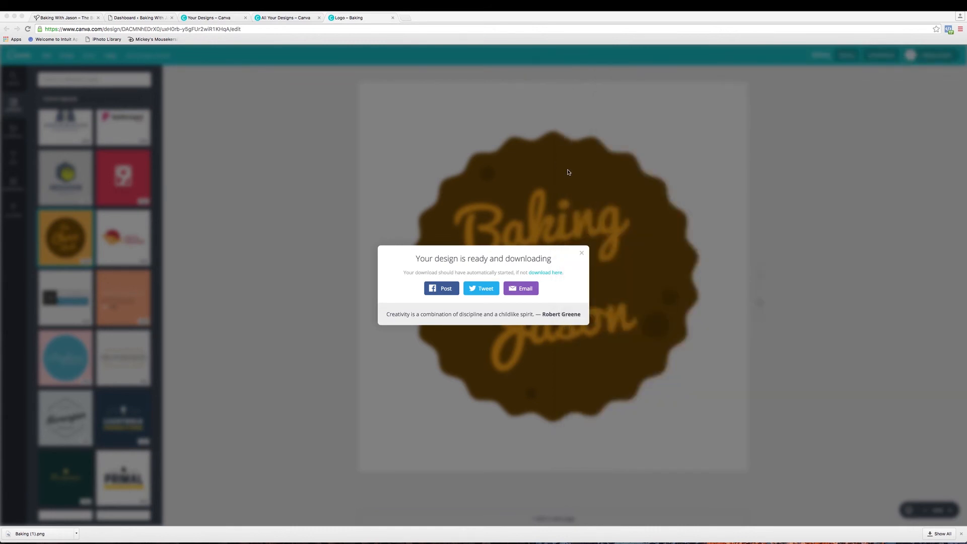